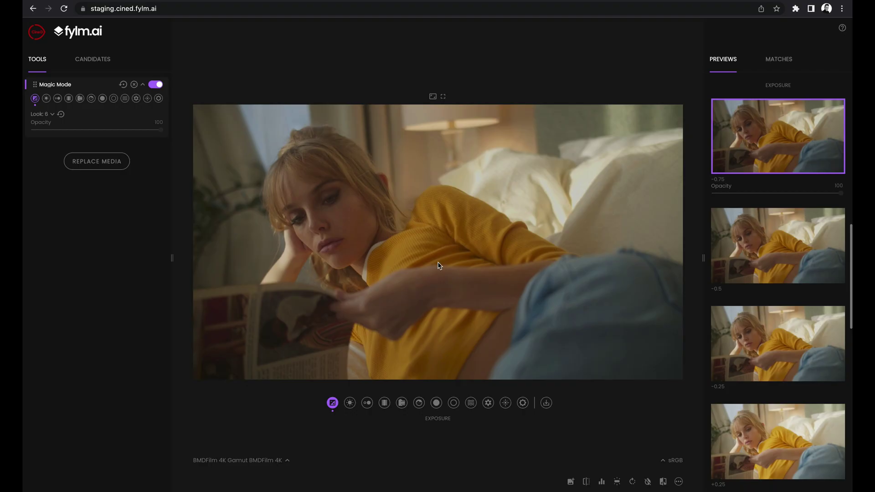
Step: Switch the bedroom portrait previews to the Cine Look variations
{"action": "left_click", "coordinate": [384, 403]}
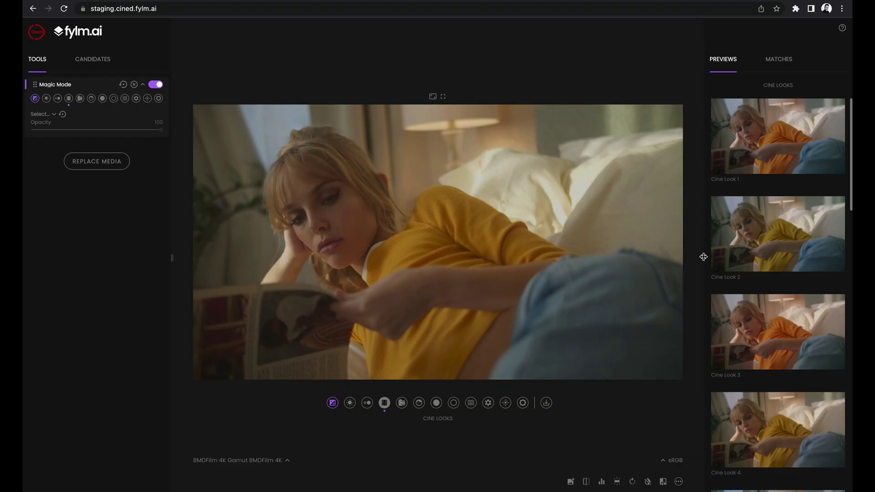
Step: Widen the previews panel so the exposure thumbnails display larger
{"action": "left_click_drag", "start_coordinate": [704, 256], "coordinate": [584, 257]}
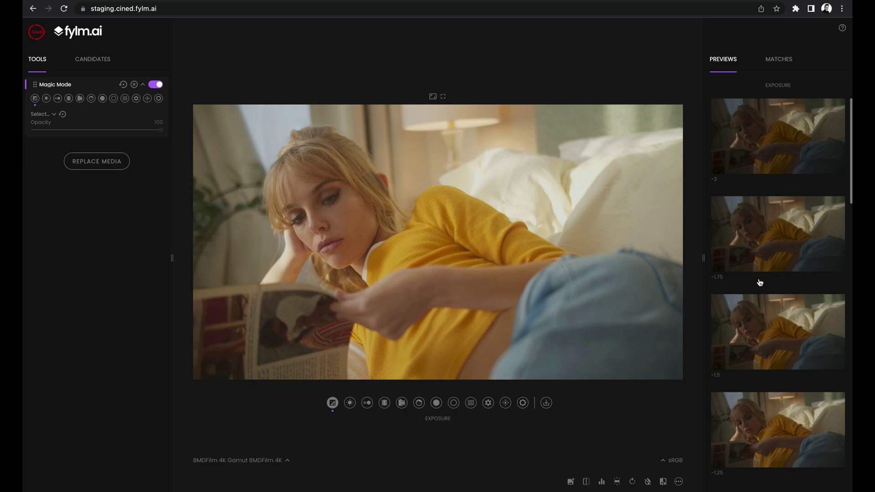
{"action": "scroll", "coordinate": [758, 282], "scroll_direction": "down", "scroll_amount": 1}
{"action": "scroll", "coordinate": [759, 282], "scroll_direction": "down", "scroll_amount": 2}
{"action": "scroll", "coordinate": [759, 283], "scroll_direction": "down", "scroll_amount": 2}
{"action": "scroll", "coordinate": [758, 281], "scroll_direction": "down", "scroll_amount": 1}
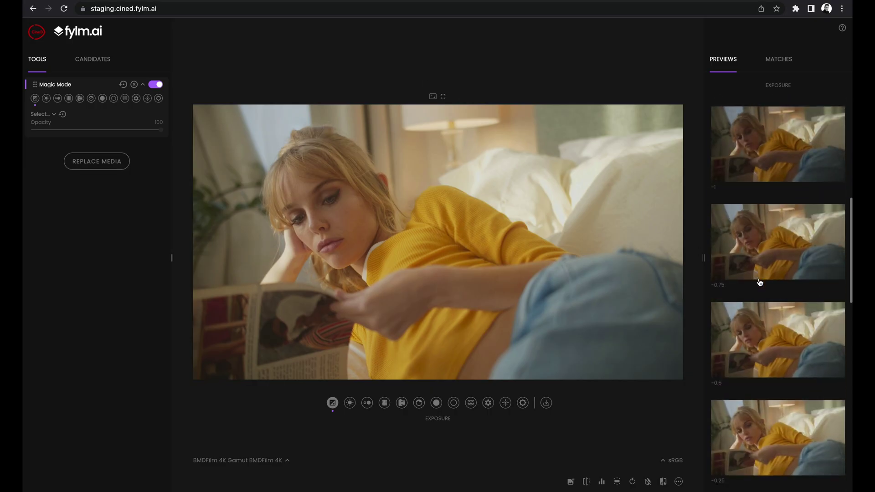
Step: Apply the -1 exposure variation, then try the neighbouring exposure thumbnail
{"action": "left_click", "coordinate": [758, 167]}
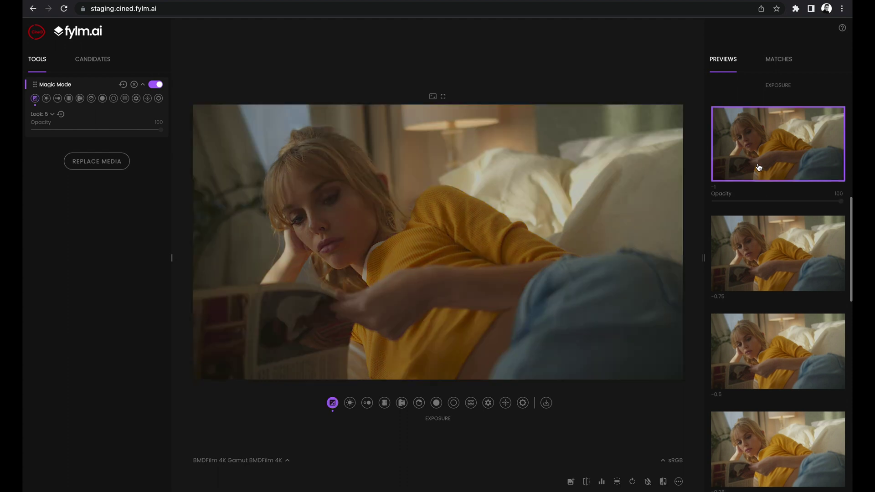
{"action": "left_click", "coordinate": [759, 249]}
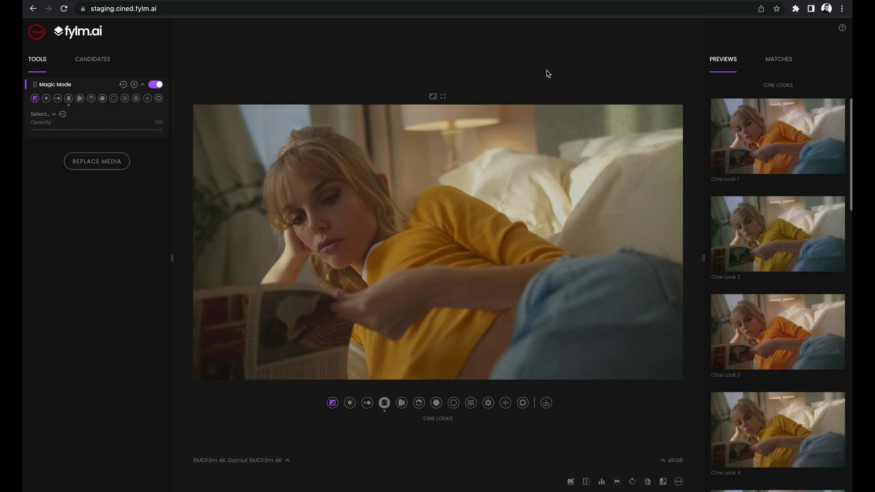
Step: Apply Cine Look 1, then PFE 1 from the print film emulation variations
{"action": "left_click", "coordinate": [752, 136]}
{"action": "key", "text": "Right"}
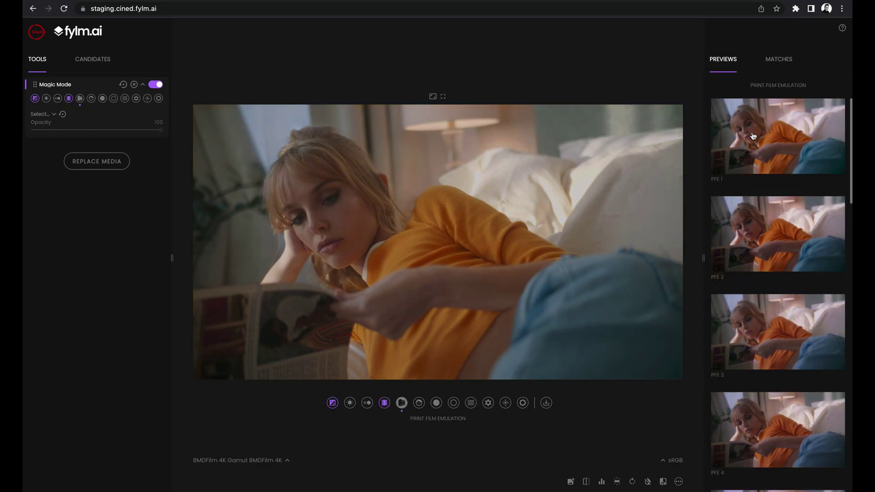
{"action": "left_click", "coordinate": [752, 136]}
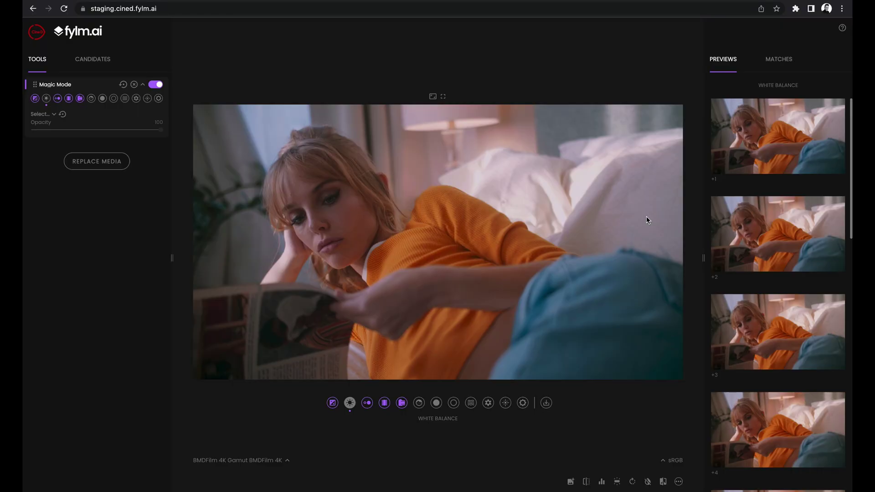
{"action": "scroll", "coordinate": [755, 226], "scroll_direction": "up", "scroll_amount": 2}
{"action": "scroll", "coordinate": [754, 226], "scroll_direction": "down", "scroll_amount": 2}
{"action": "scroll", "coordinate": [755, 226], "scroll_direction": "down", "scroll_amount": 2}
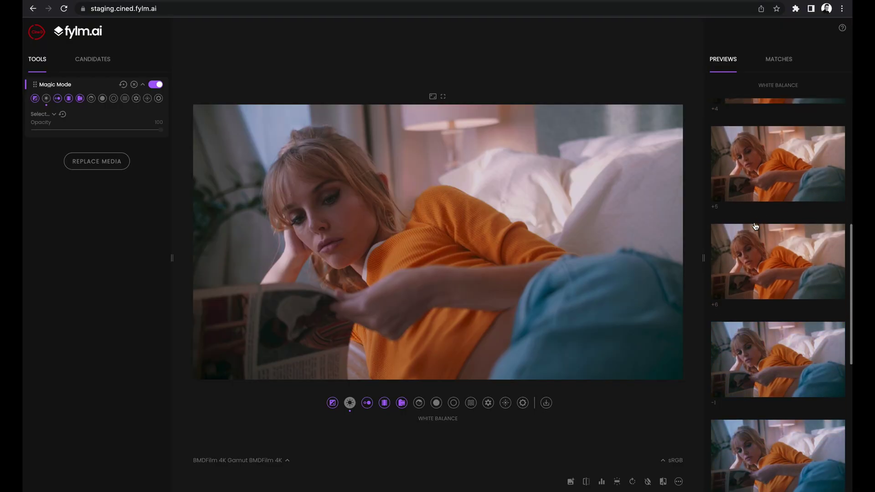
{"action": "scroll", "coordinate": [755, 226], "scroll_direction": "down", "scroll_amount": 1}
Step: Apply the -1 white balance variation, then PFE 1 at 70 percent opacity
{"action": "left_click", "coordinate": [750, 288]}
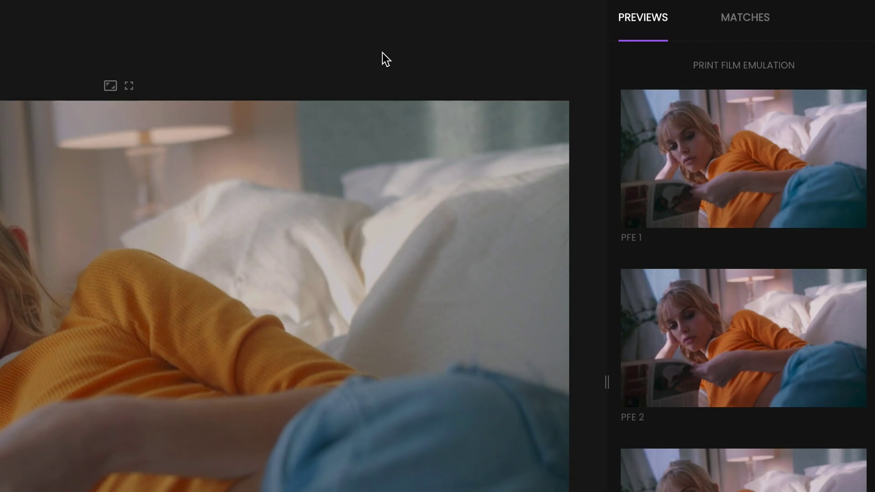
{"action": "left_click", "coordinate": [733, 172]}
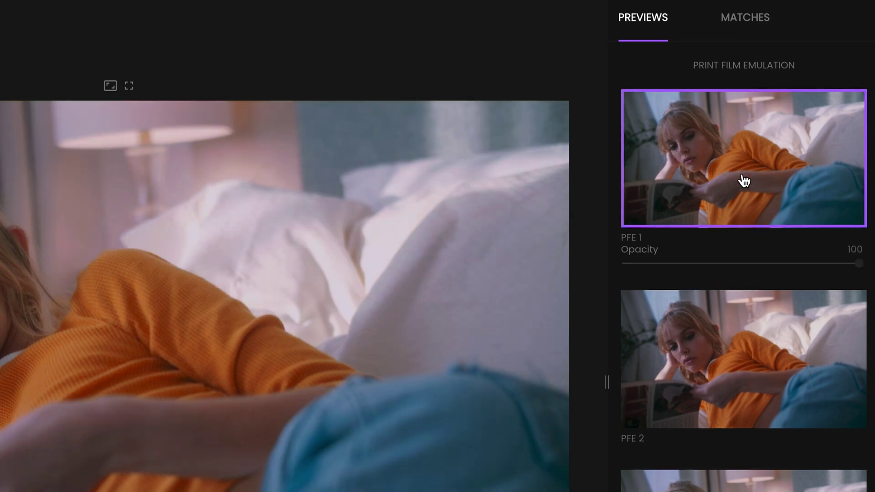
{"action": "mouse_move", "coordinate": [859, 269]}
{"action": "left_mouse_down"}
{"action": "mouse_move", "coordinate": [739, 268]}
{"action": "mouse_move", "coordinate": [790, 269]}
{"action": "left_mouse_up"}
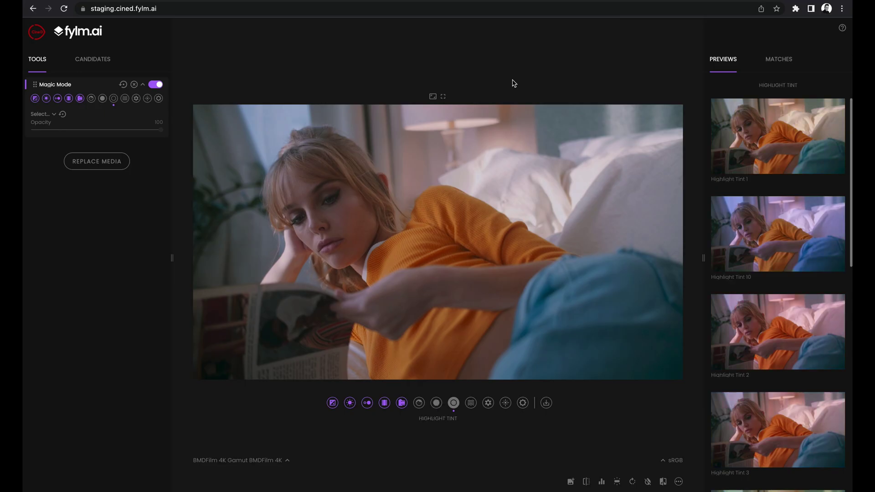
Step: Step through the highlight tint variations with the arrow keys and confirm one
{"action": "key", "text": "Right"}
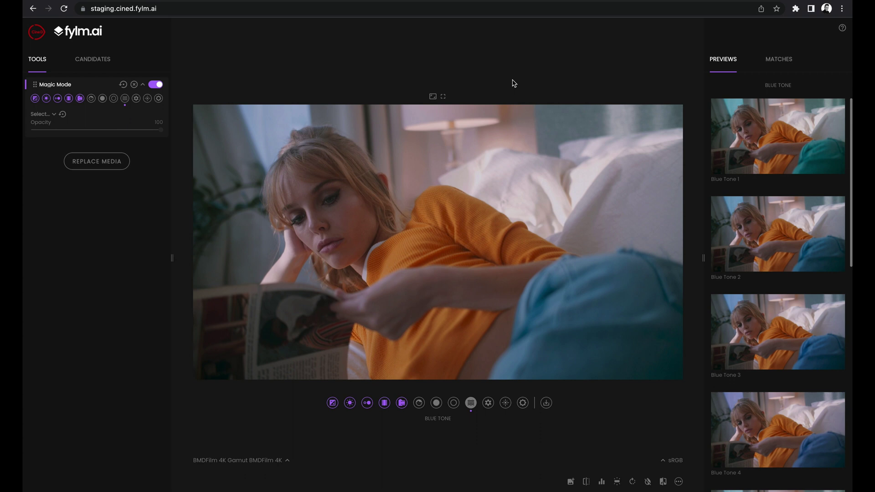
{"action": "key", "text": "Left"}
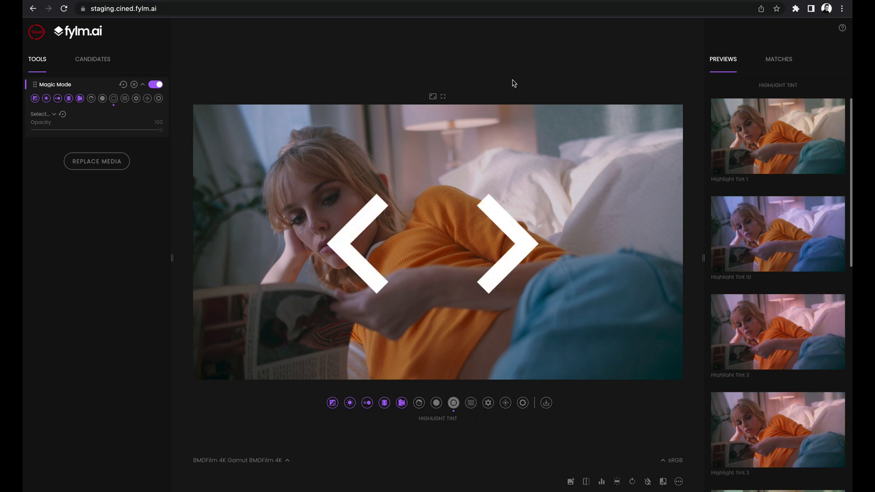
{"action": "key", "text": "Down"}
{"action": "key", "text": "Down"}
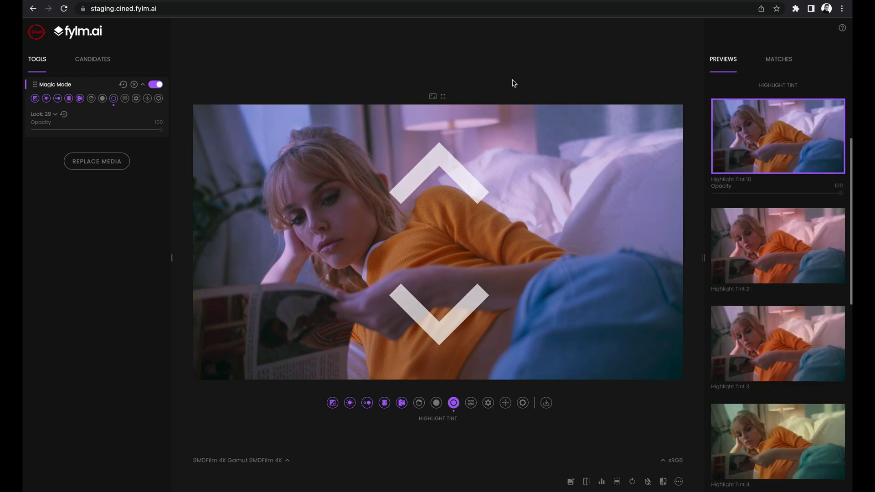
{"action": "key", "text": "Down"}
{"action": "key", "text": "Down"}
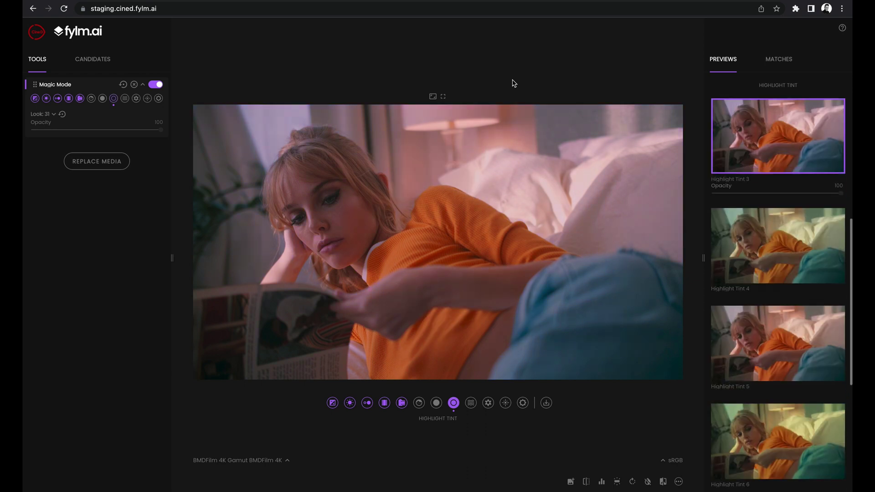
{"action": "key", "text": "Down"}
{"action": "key", "text": "Return"}
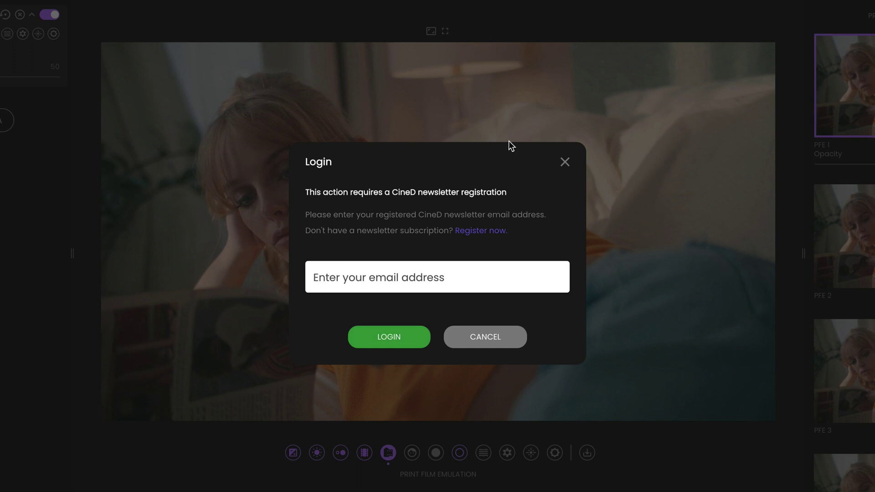
Step: Open the newsletter registration form, then go back to the login form
{"action": "left_click", "coordinate": [481, 232]}
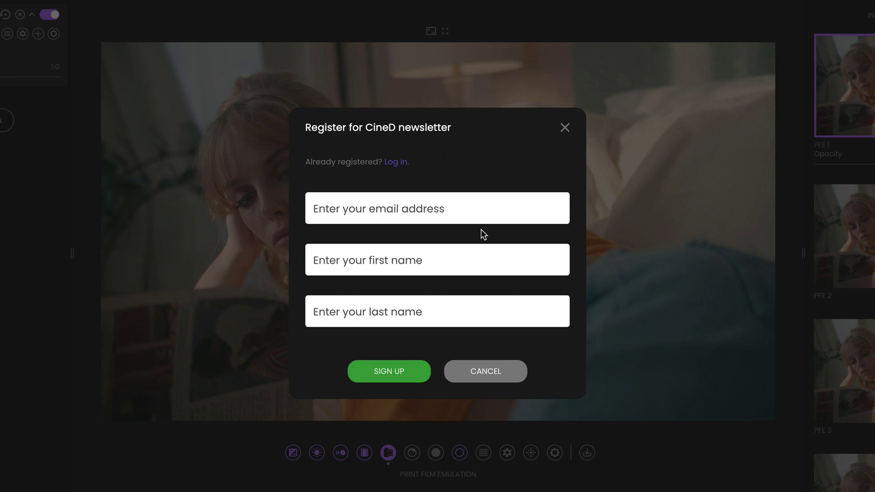
{"action": "left_click", "coordinate": [402, 165]}
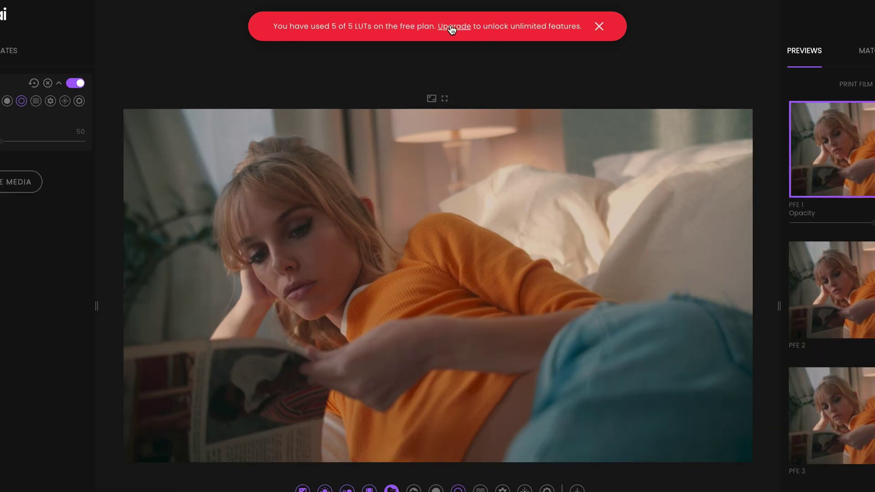
Step: Follow the red banner's Upgrade link to view Pro ($16) and Team ($41) monthly plans
{"action": "left_click", "coordinate": [448, 42]}
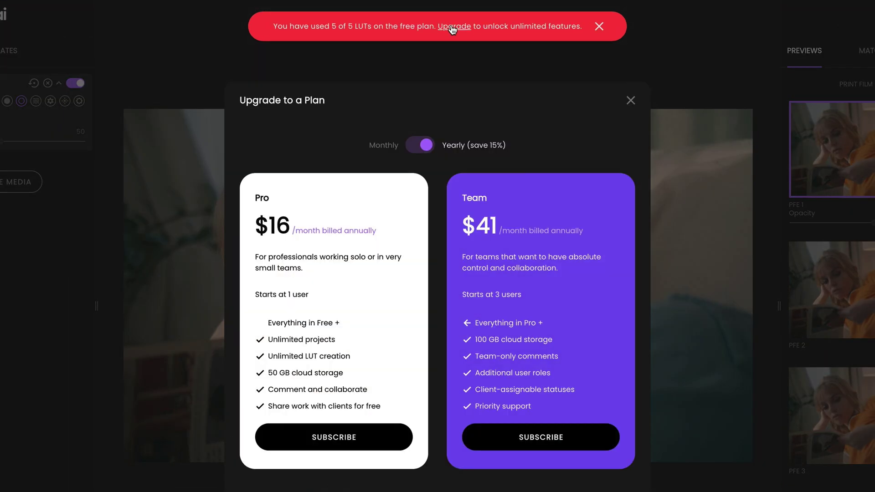